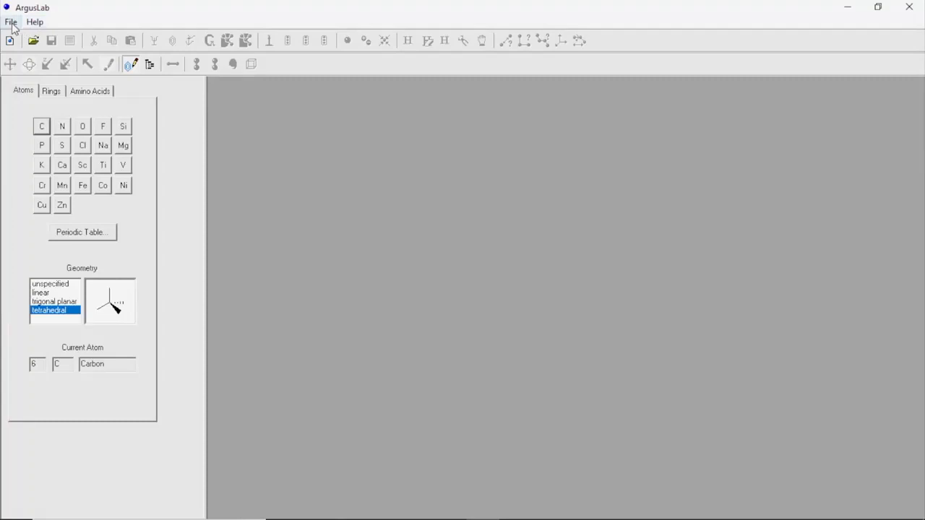
Create a new, empty molecule file
click(12, 23)
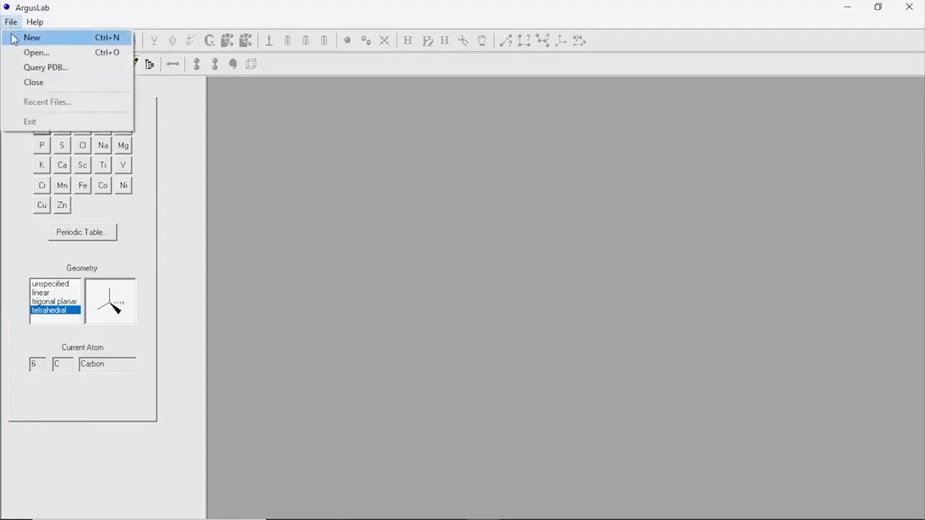
click(13, 36)
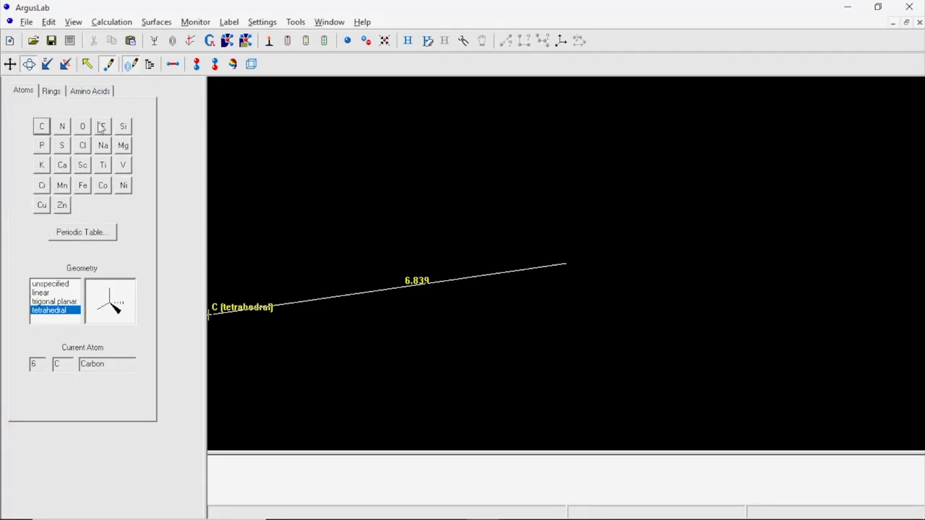
Look through the periodic table, the ring templates and the amino acid options including the polypeptide builder, and return to the atom palette
click(83, 233)
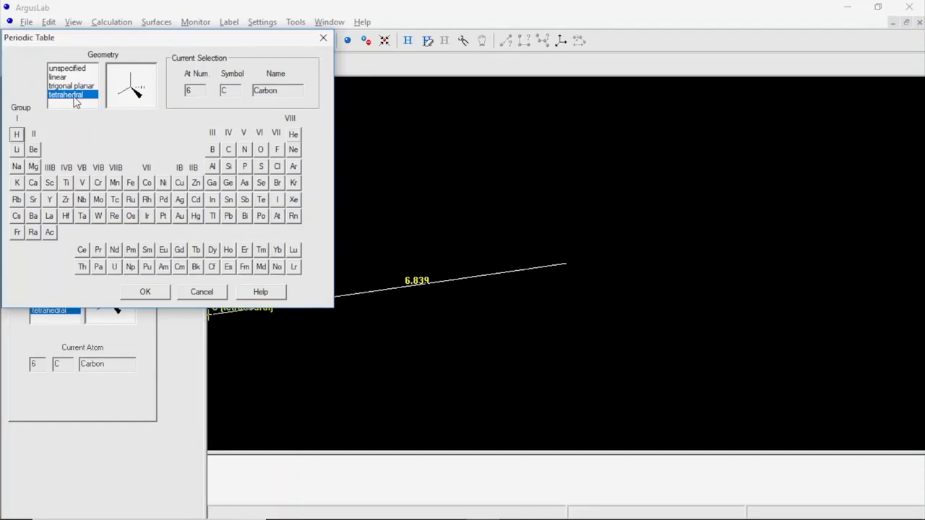
click(200, 292)
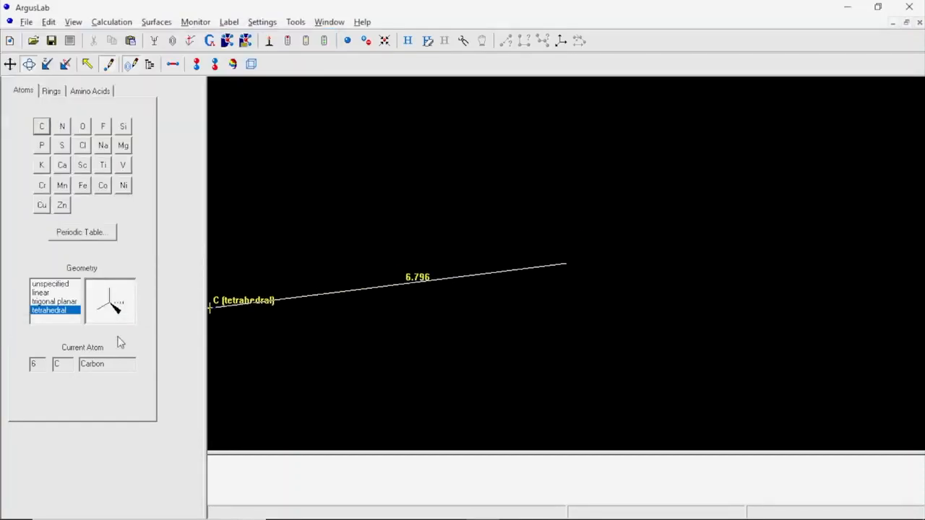
click(51, 92)
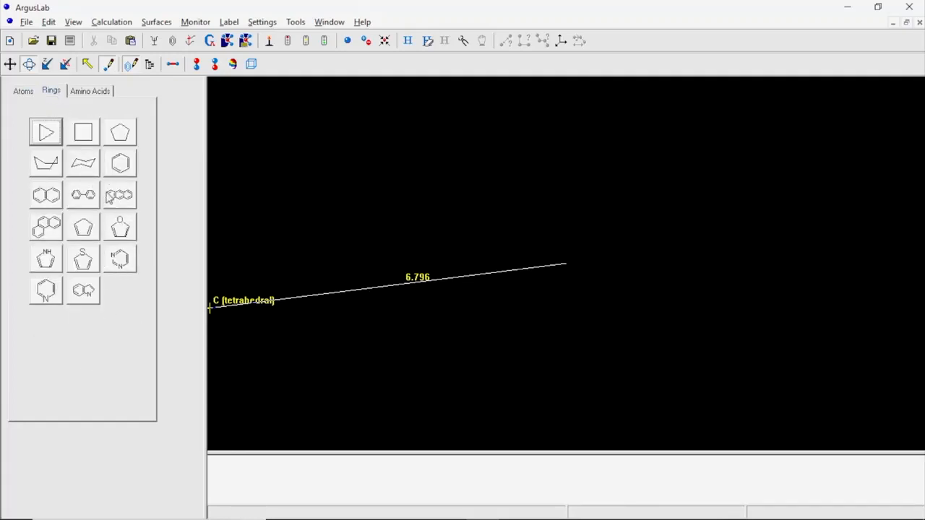
click(109, 97)
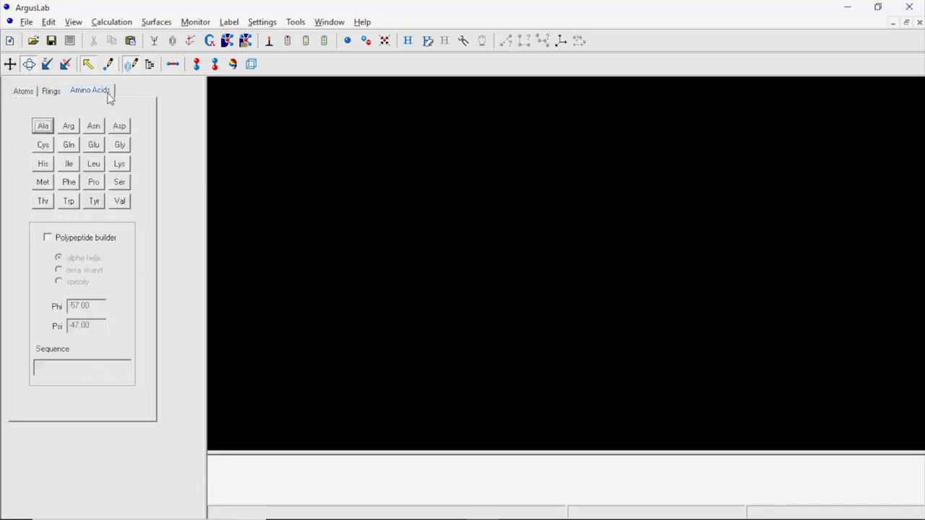
click(48, 239)
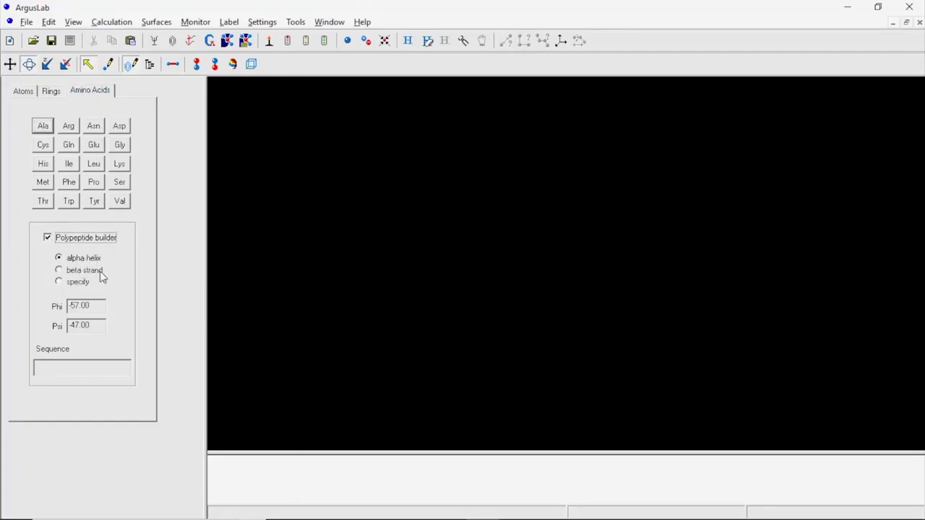
click(33, 124)
click(24, 91)
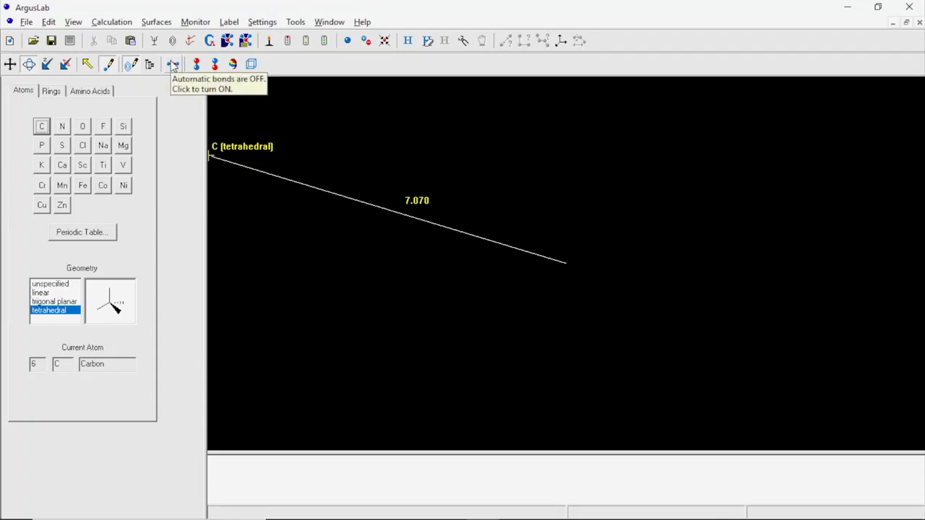
Turn on automatic bonds for drawing atoms
click(173, 65)
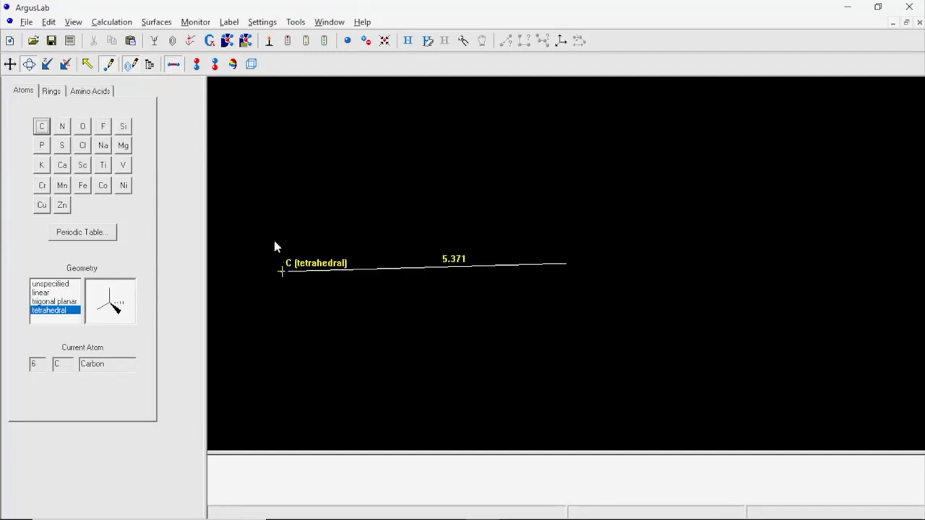
click(88, 68)
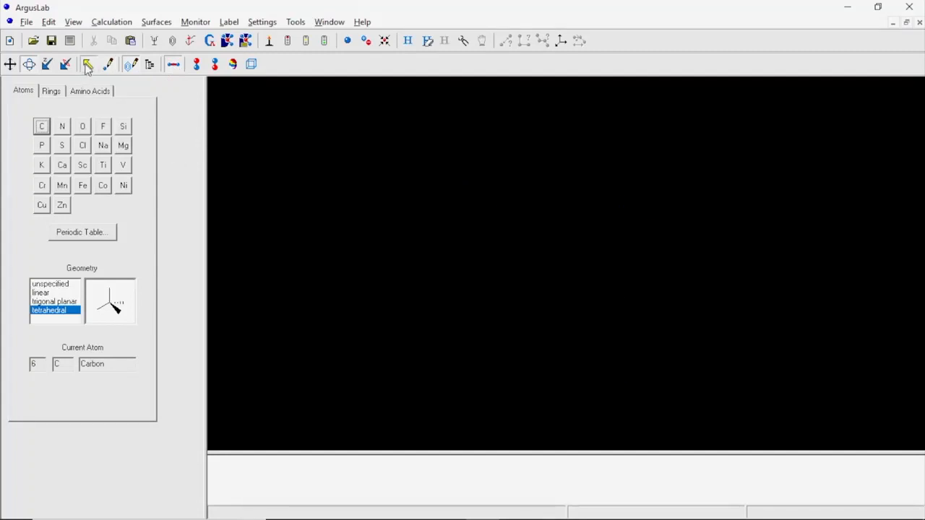
Draw a closed six-membered ring of tetrahedral carbon atoms
click(42, 128)
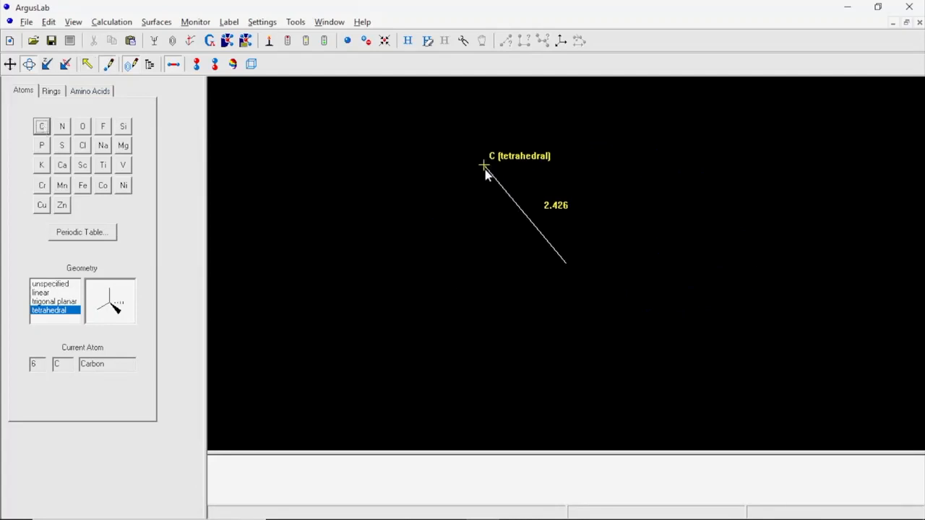
click(486, 172)
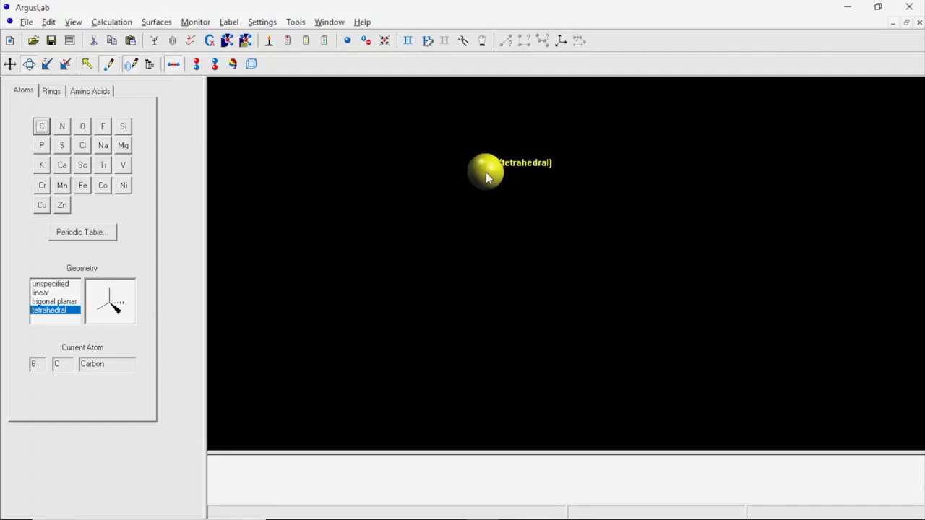
click(419, 228)
click(414, 317)
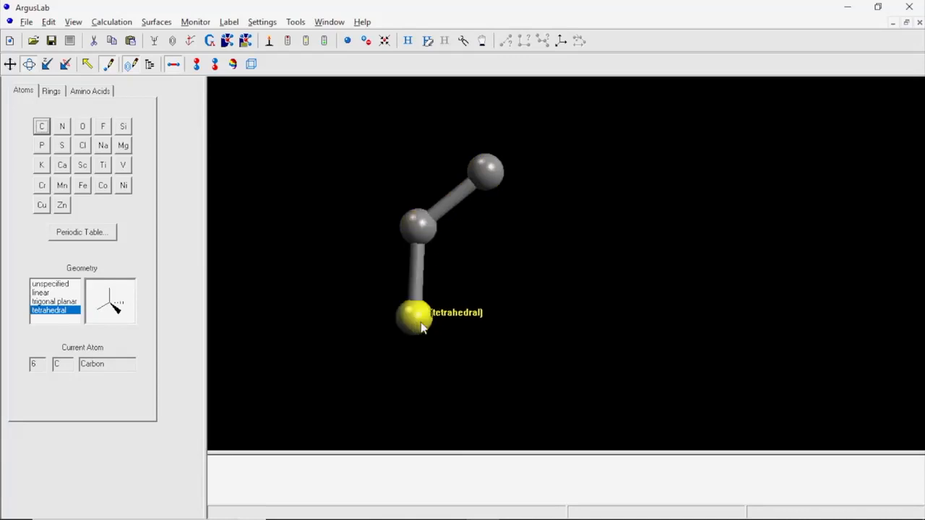
click(496, 356)
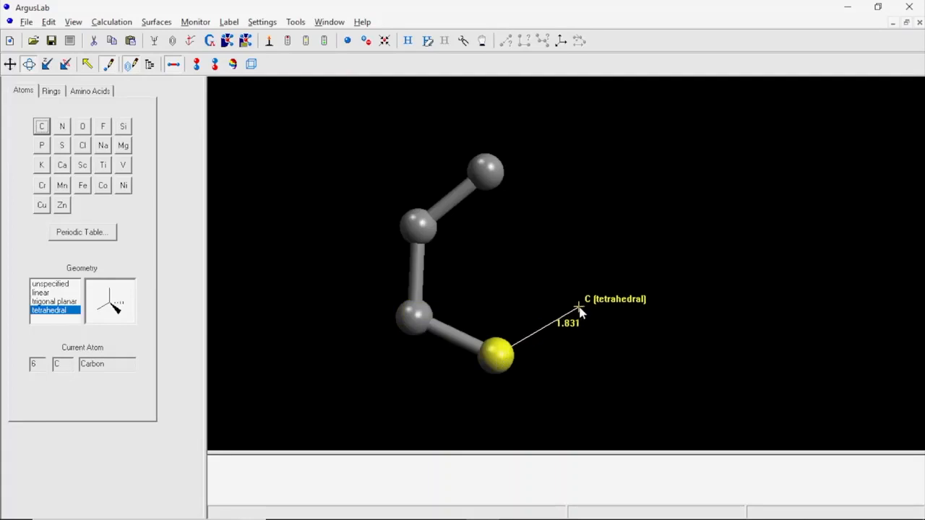
click(580, 307)
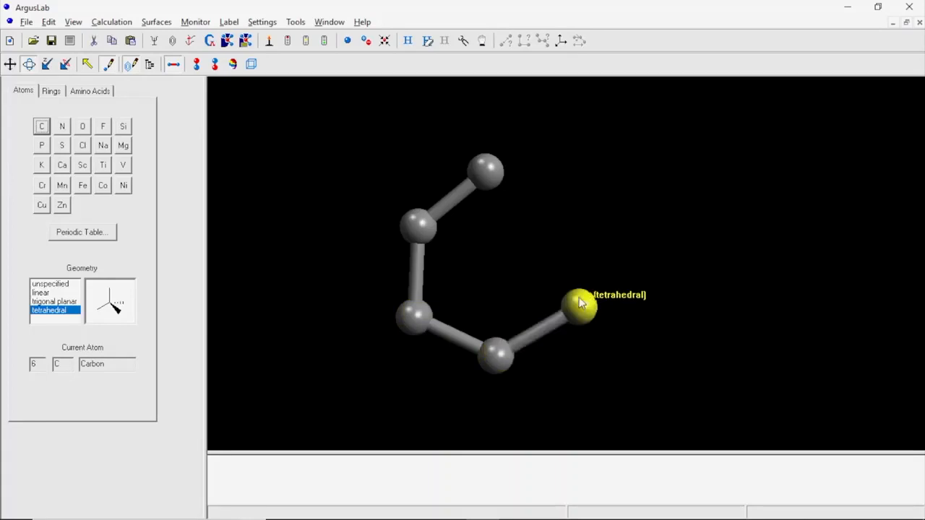
click(582, 217)
click(501, 180)
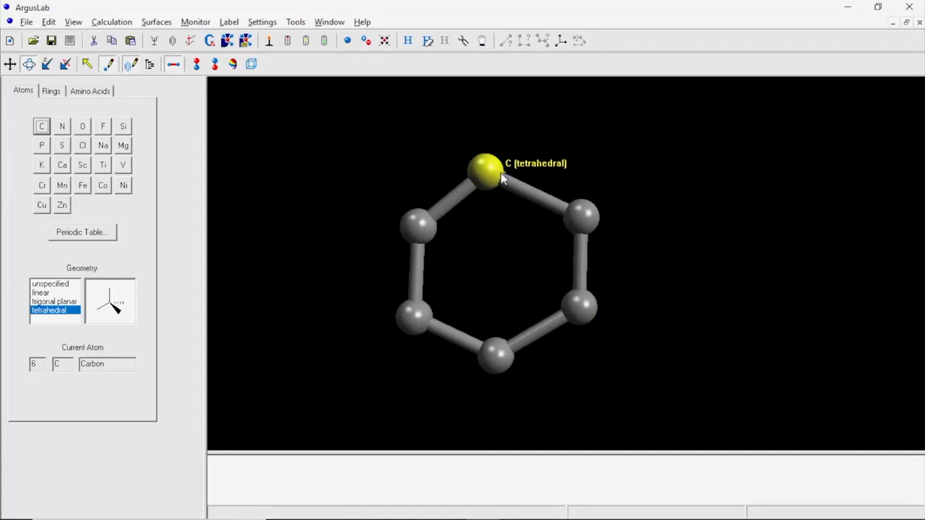
Add hydrogens to all carbons of the tetrahedral ring and inspect the molecule in 3D
click(87, 64)
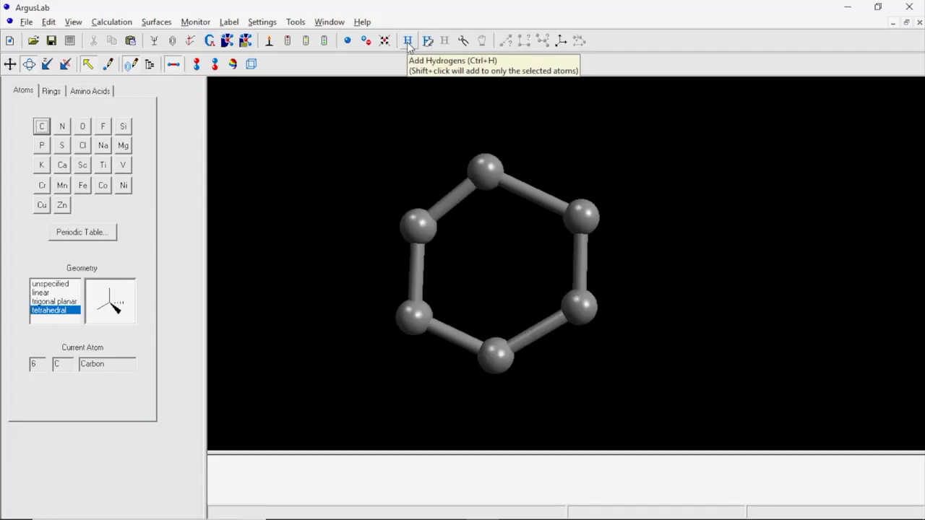
click(409, 42)
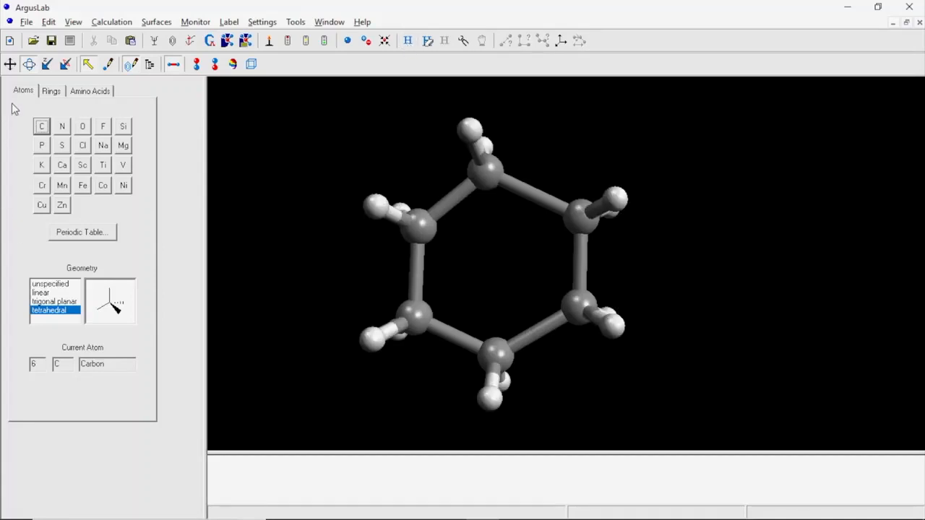
click(29, 66)
drag(388, 195, 412, 184)
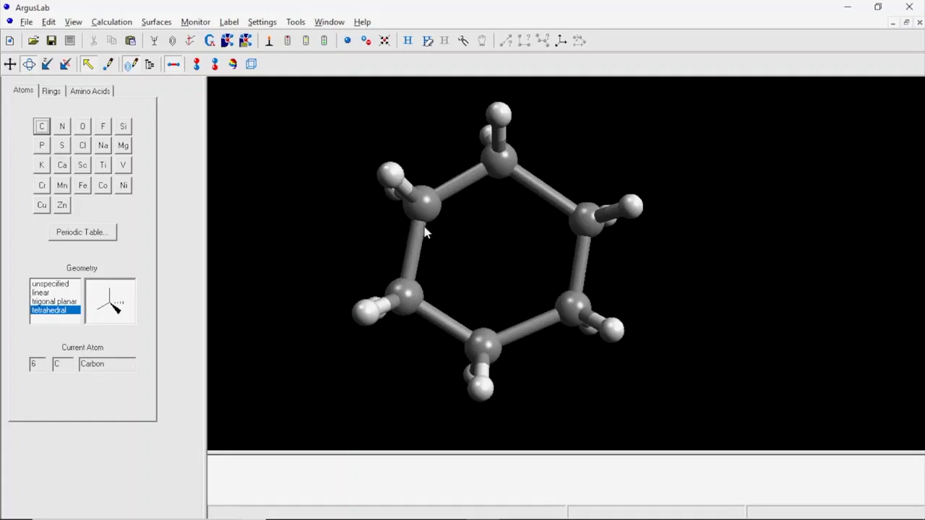
drag(421, 233, 491, 246)
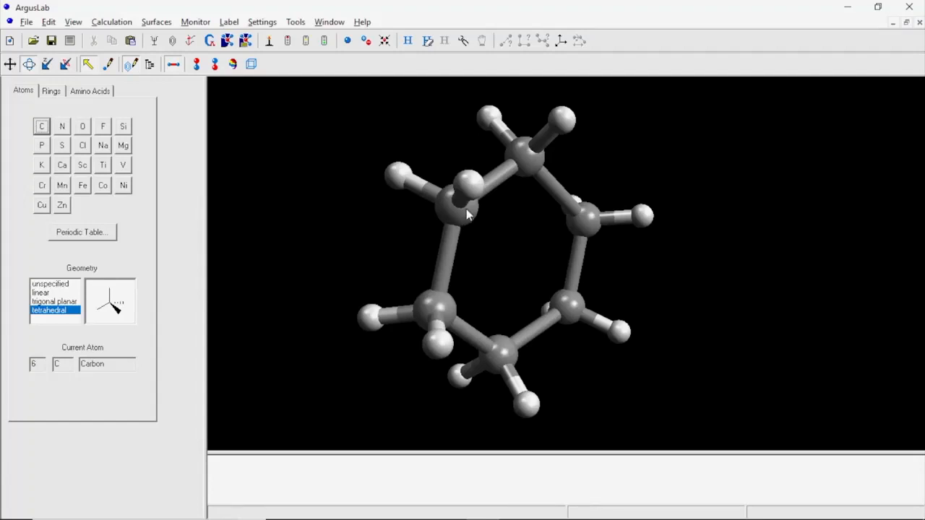
drag(467, 209, 429, 223)
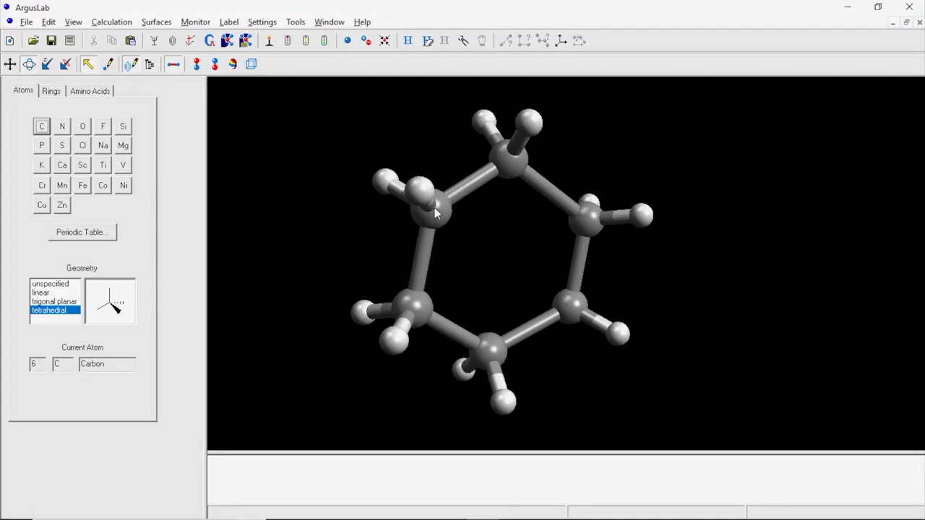
Select the whole tetrahedral ring molecule with its hydrogens and delete it
click(435, 211)
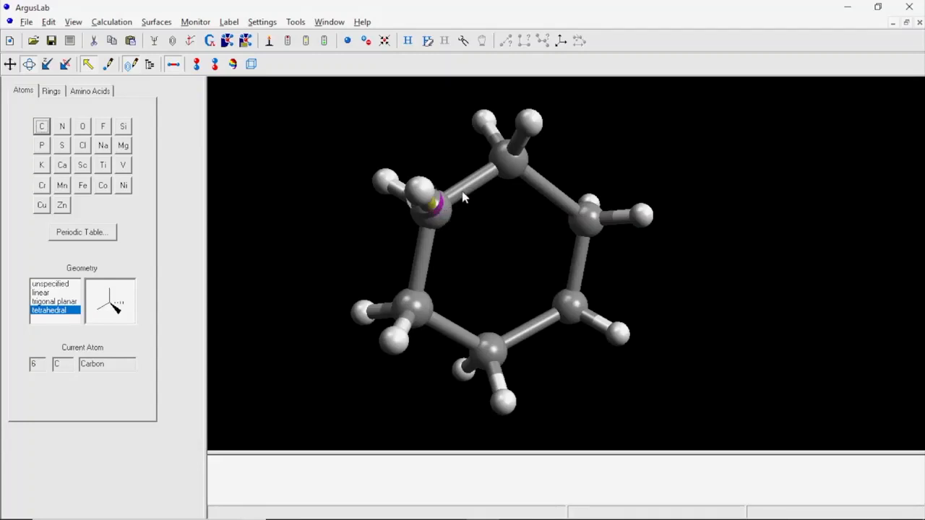
double_click(463, 190)
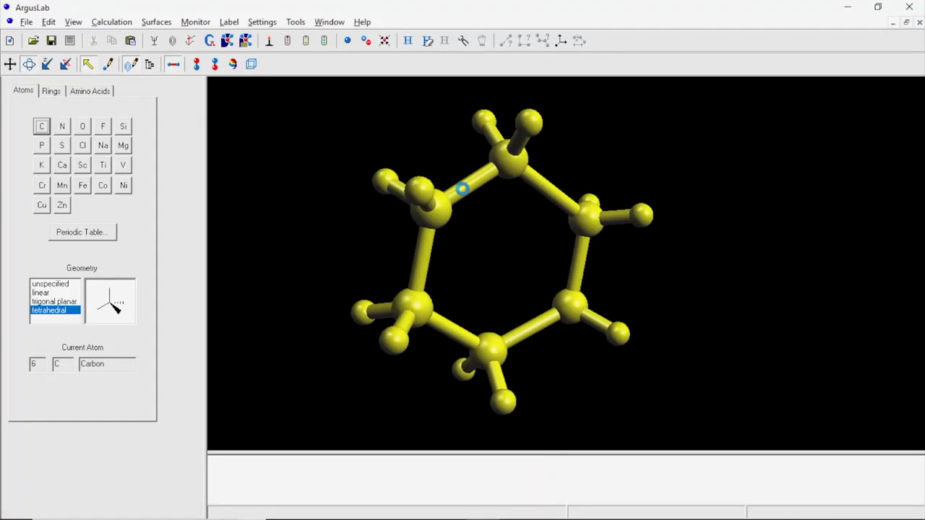
key(Delete)
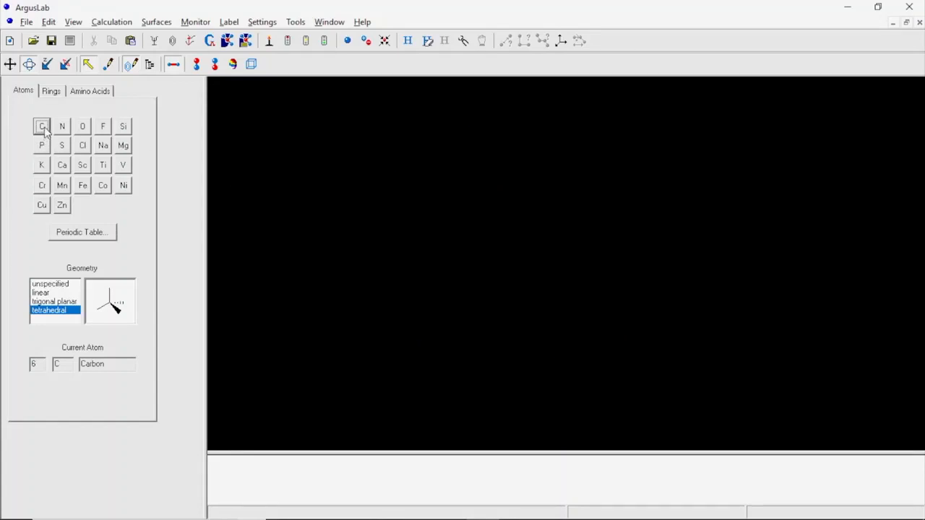
Draw a closed six-membered ring of carbon atoms with trigonal planar geometry
drag(566, 263, 425, 168)
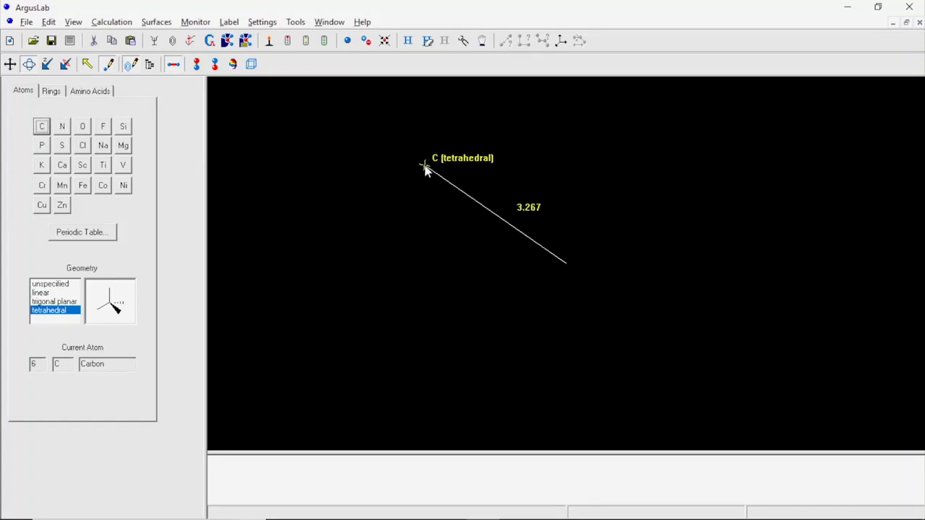
drag(425, 167, 563, 209)
key(Up)
right_click(533, 167)
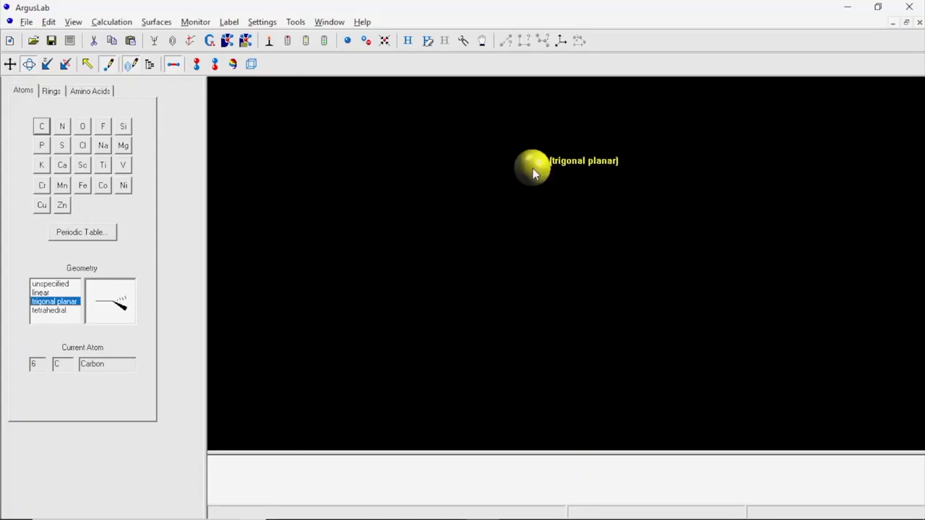
right_click(470, 219)
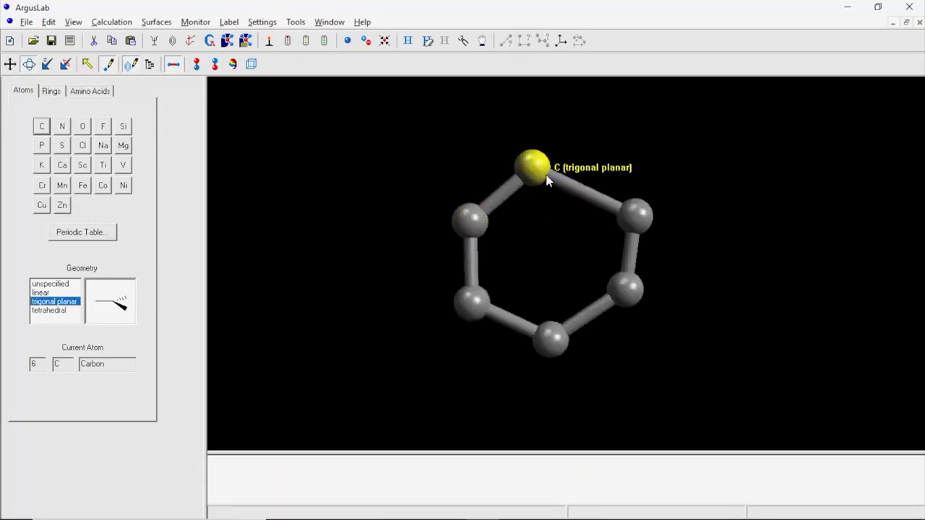
drag(546, 181, 569, 193)
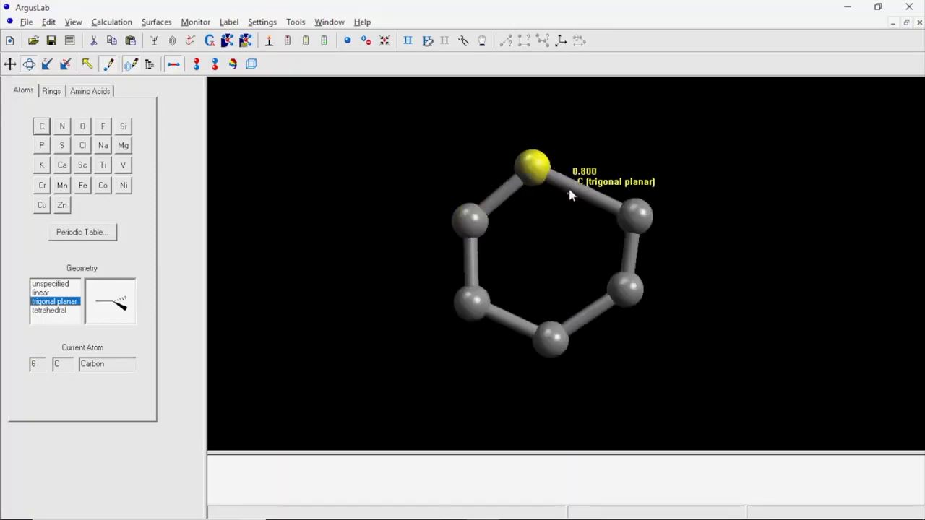
Add hydrogens to the trigonal planar carbon ring and leave atom drawing mode
click(409, 42)
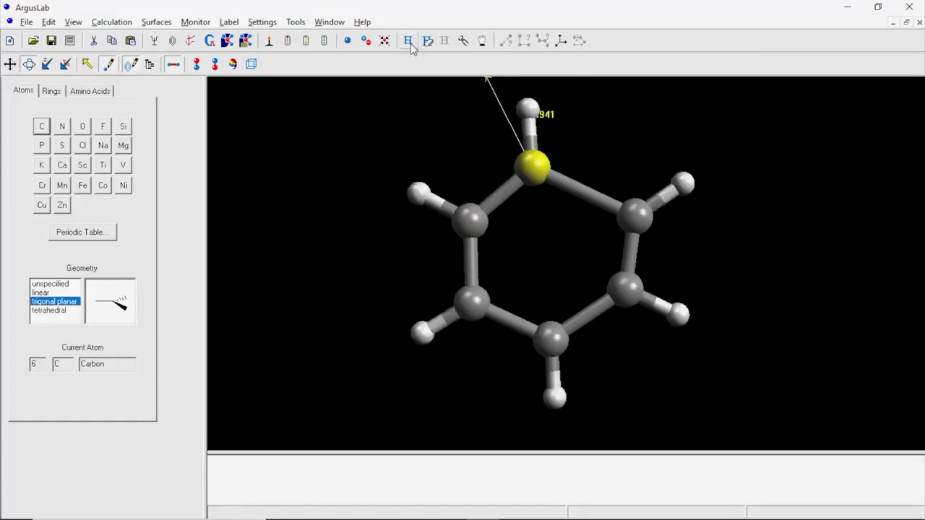
click(88, 65)
drag(417, 140, 667, 233)
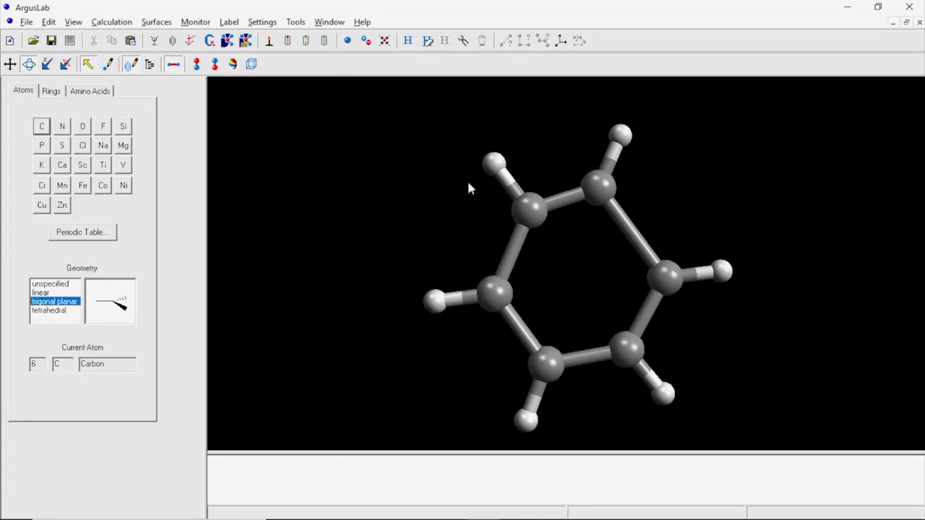
Run a geometry optimization on the molecule, saving it as an ArgusLab file named bezene in Documents
click(463, 41)
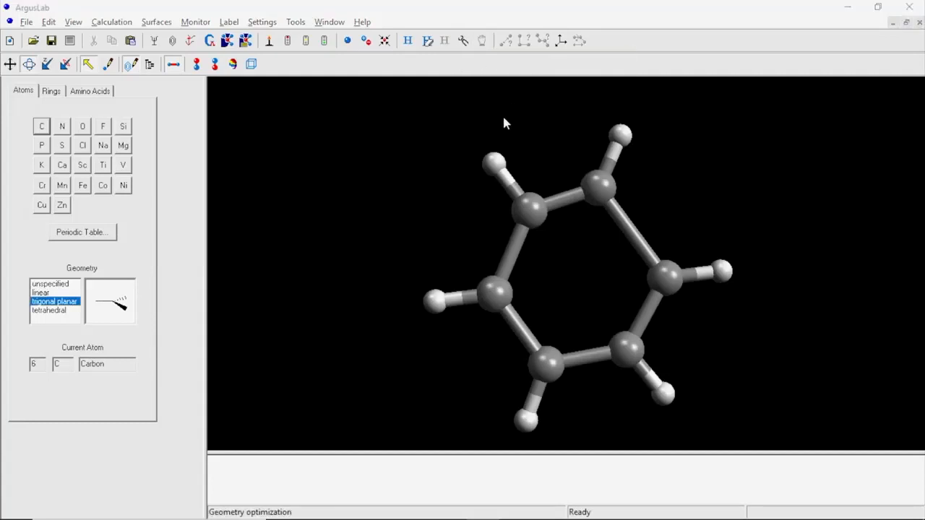
key(ctrl+s)
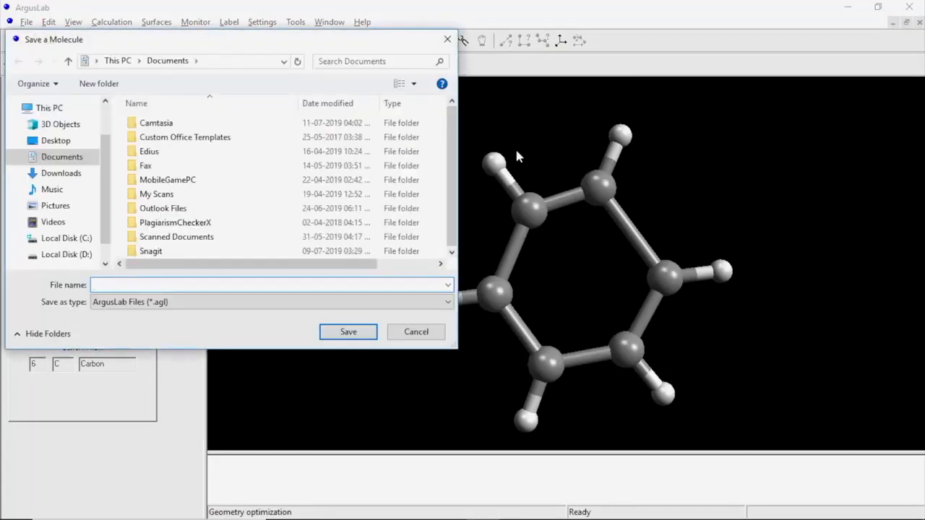
click(447, 40)
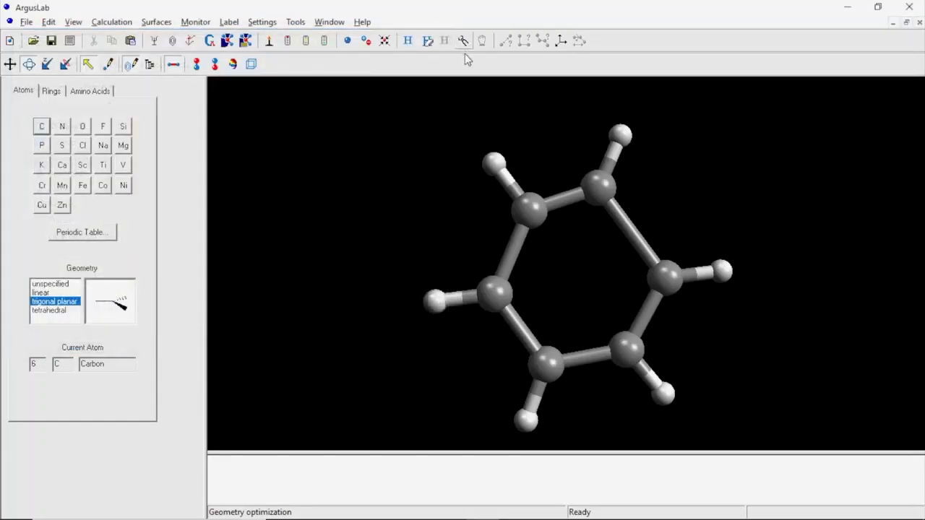
key(ctrl+s)
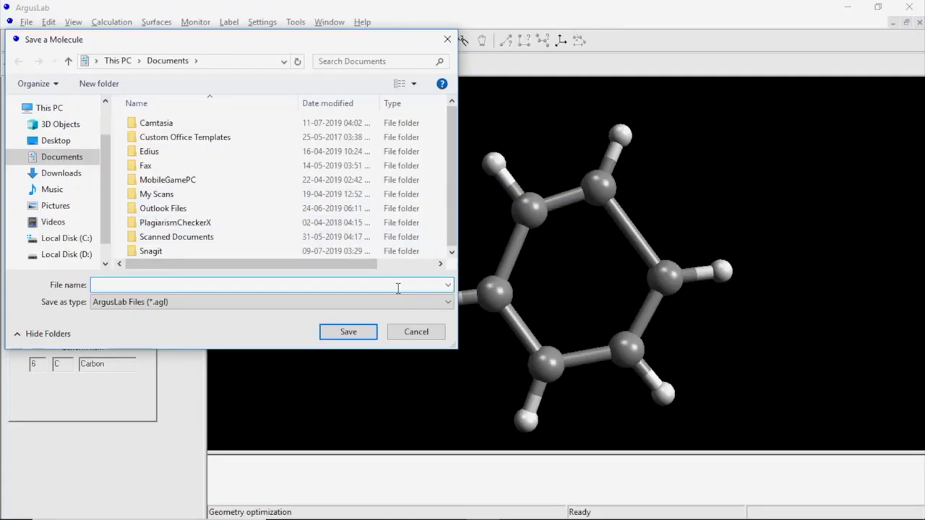
text(bezene)
click(361, 330)
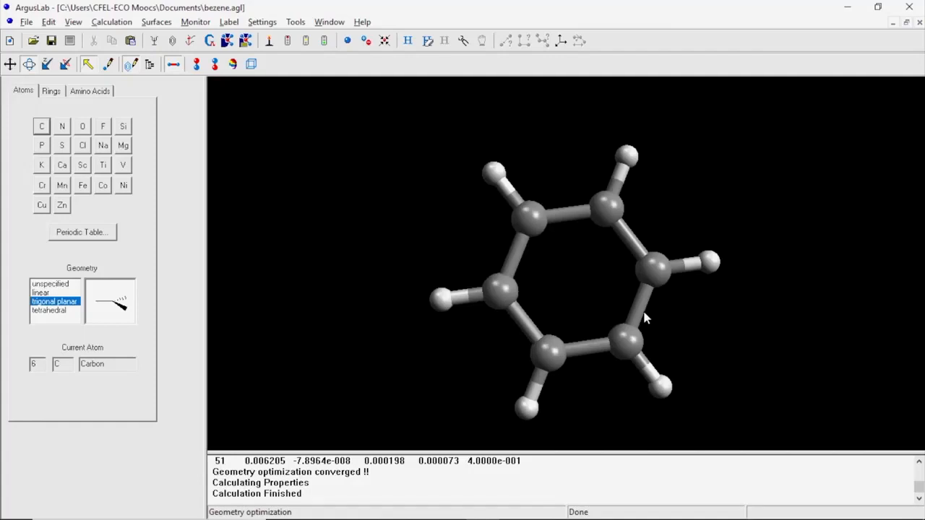
Inspect the bond information of three carbon-carbon bonds in the optimized ring, comparing their bond type and length
drag(566, 240, 436, 255)
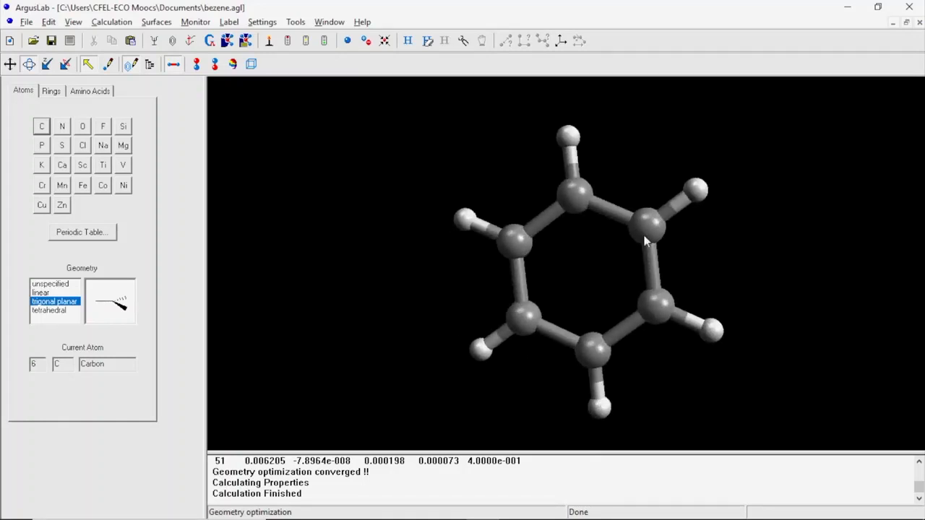
drag(607, 252, 564, 270)
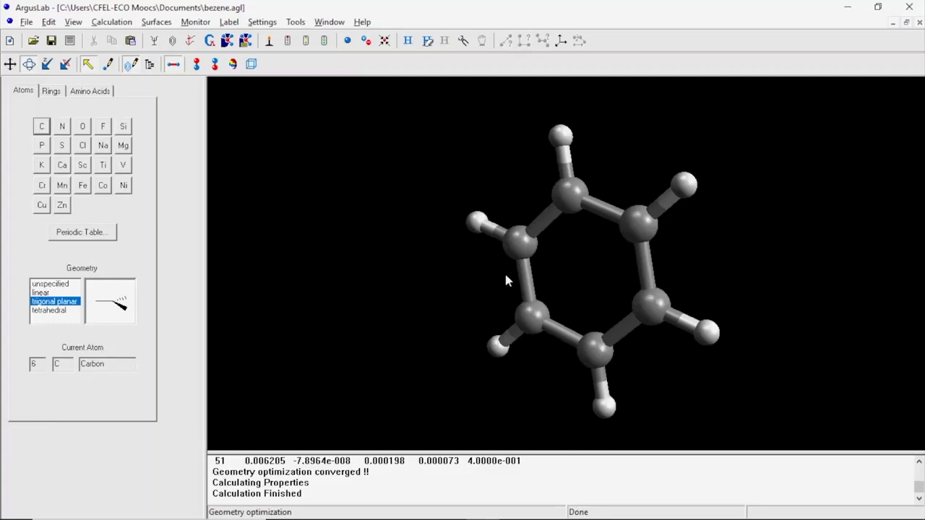
drag(582, 267, 648, 268)
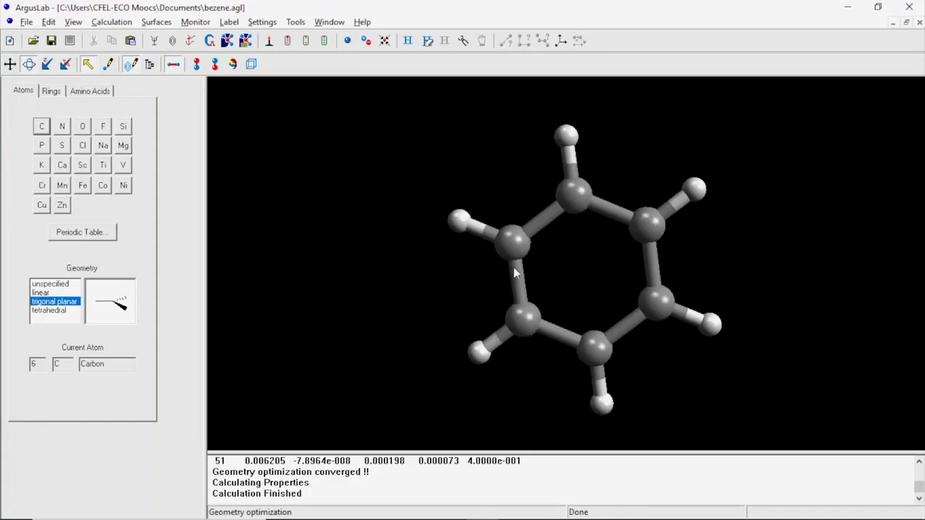
right_click(551, 222)
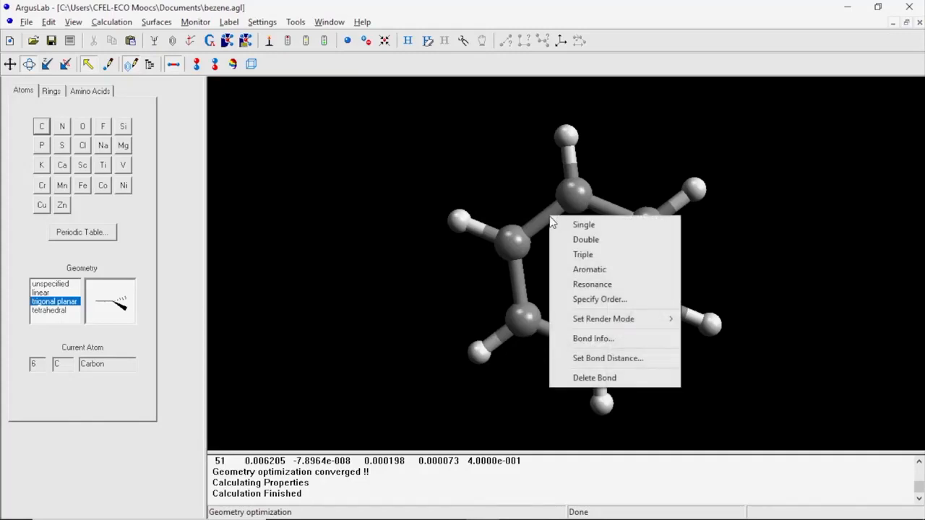
click(588, 340)
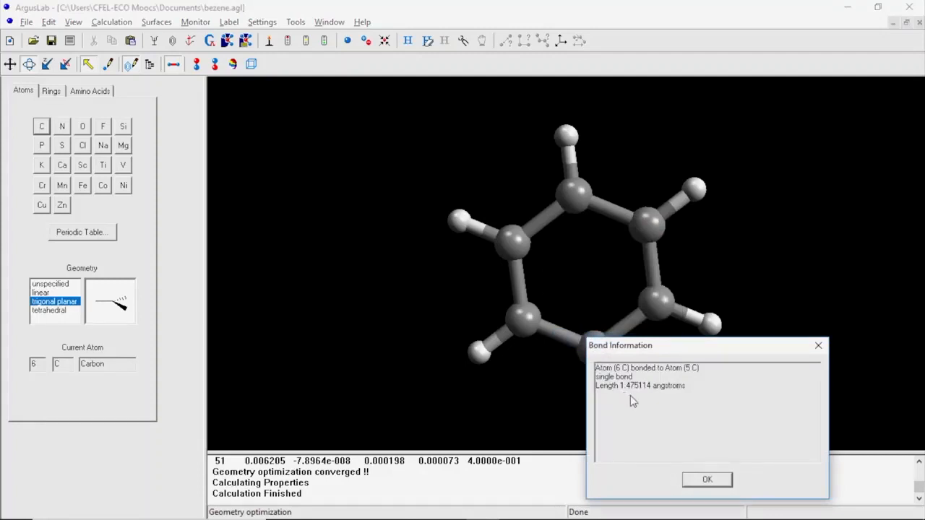
click(706, 481)
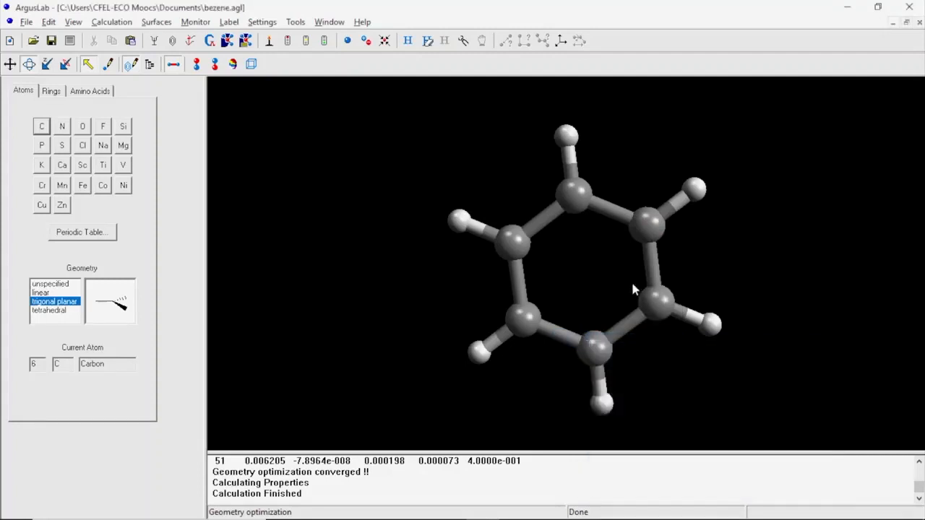
right_click(607, 212)
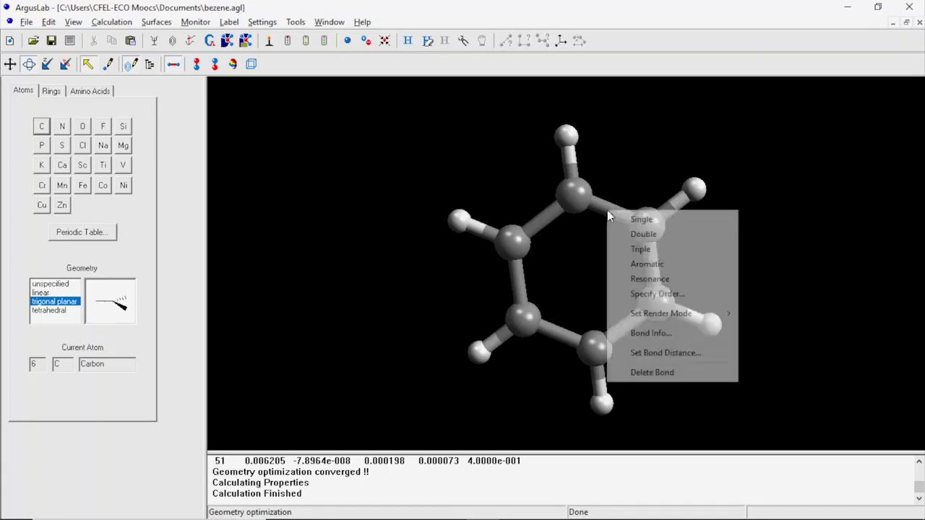
click(644, 340)
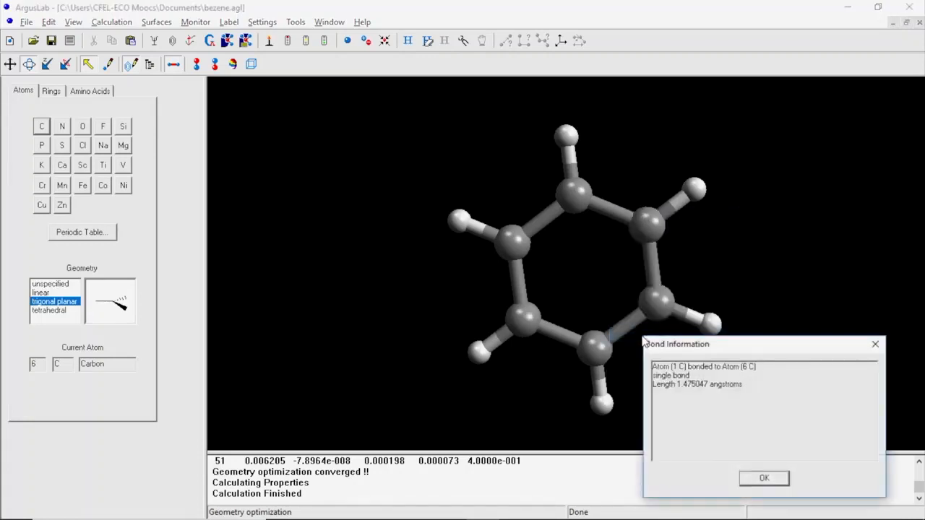
click(876, 348)
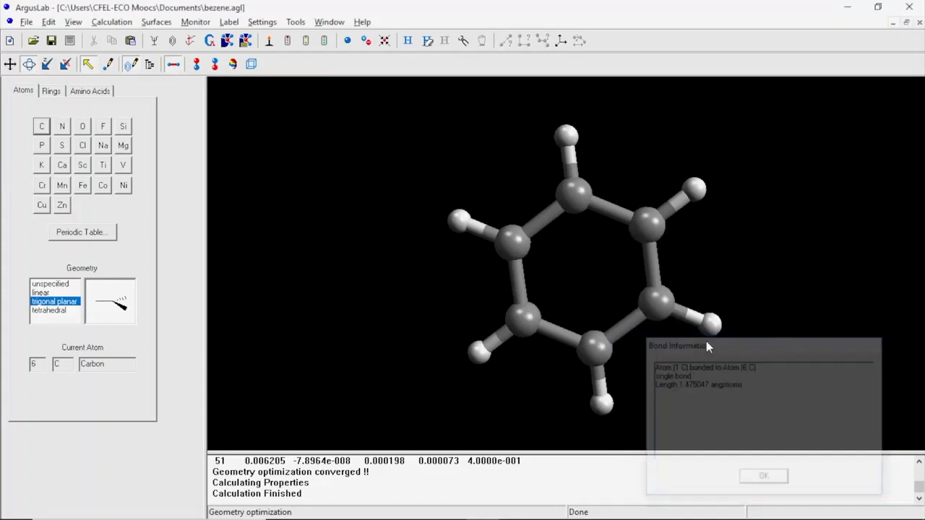
right_click(630, 329)
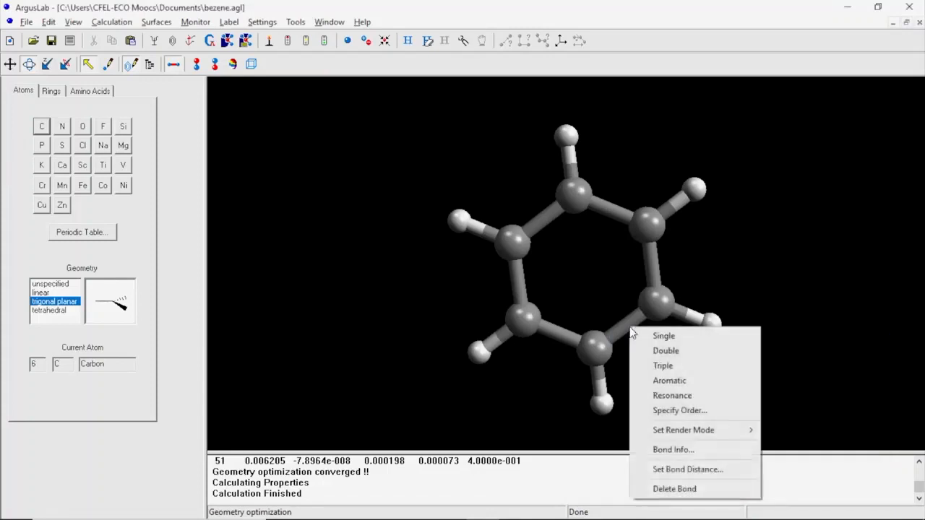
click(678, 451)
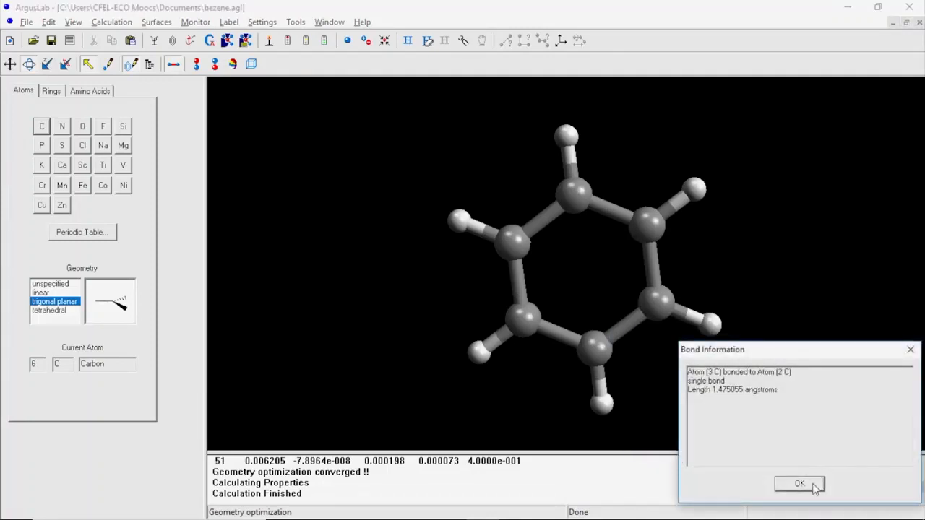
click(800, 484)
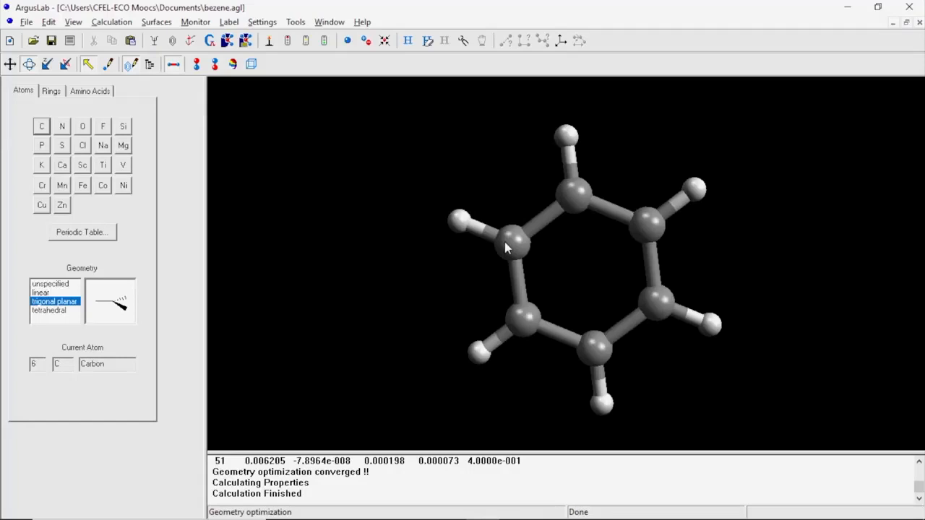
click(111, 21)
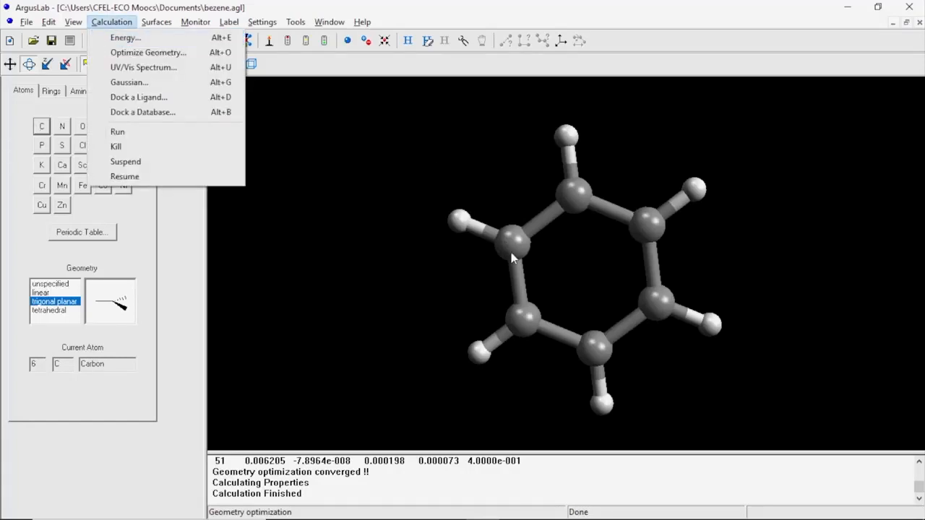
click(422, 258)
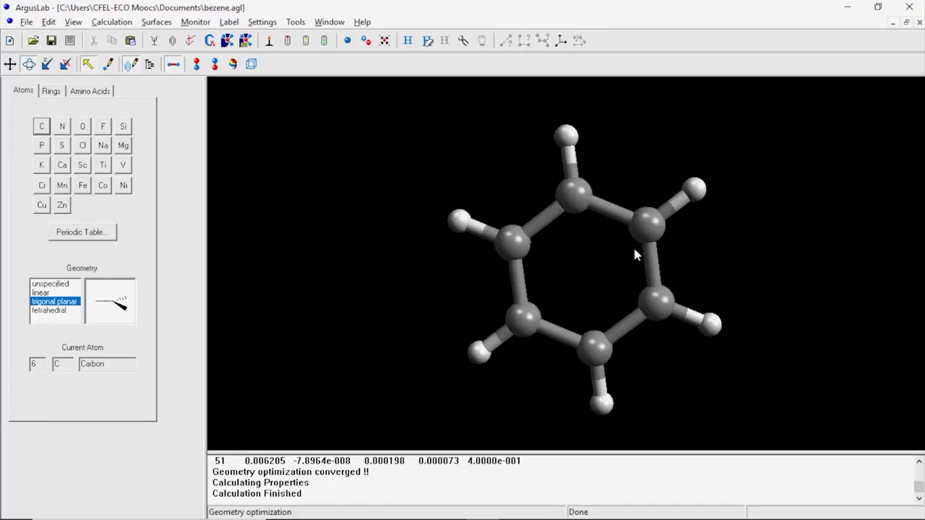
mouse_move(637, 254)
mouse_down()
mouse_move(647, 240)
mouse_move(648, 253)
mouse_up()
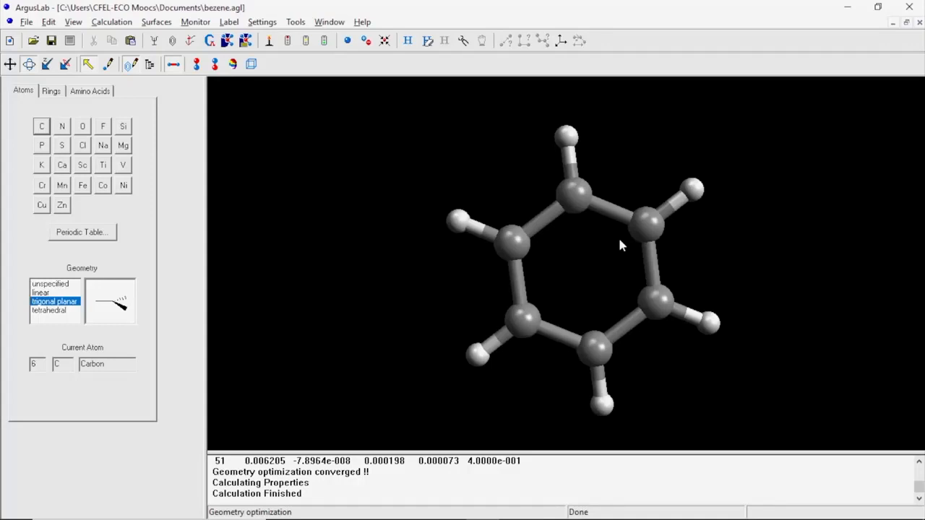
drag(617, 295, 618, 266)
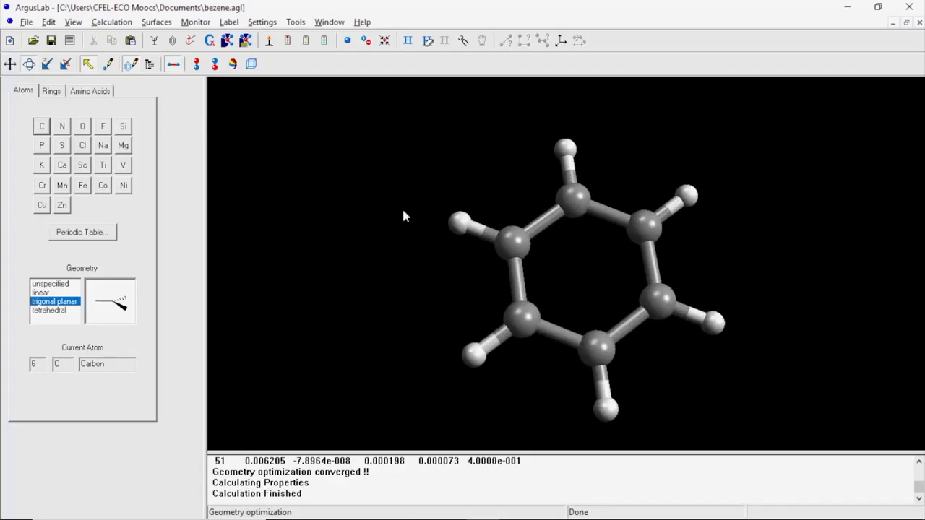
Run a new geometry optimization of the molecule using the PM3 quantum mechanical Hamiltonian
click(112, 22)
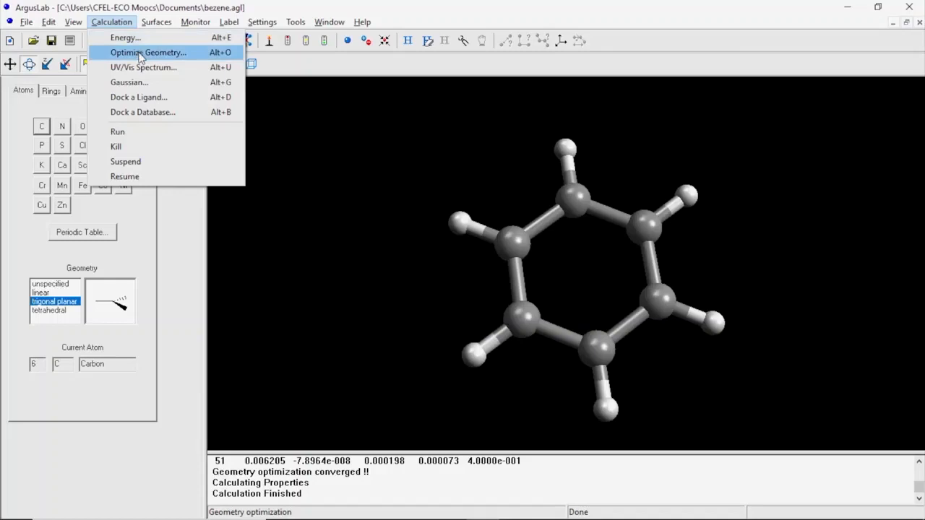
click(141, 54)
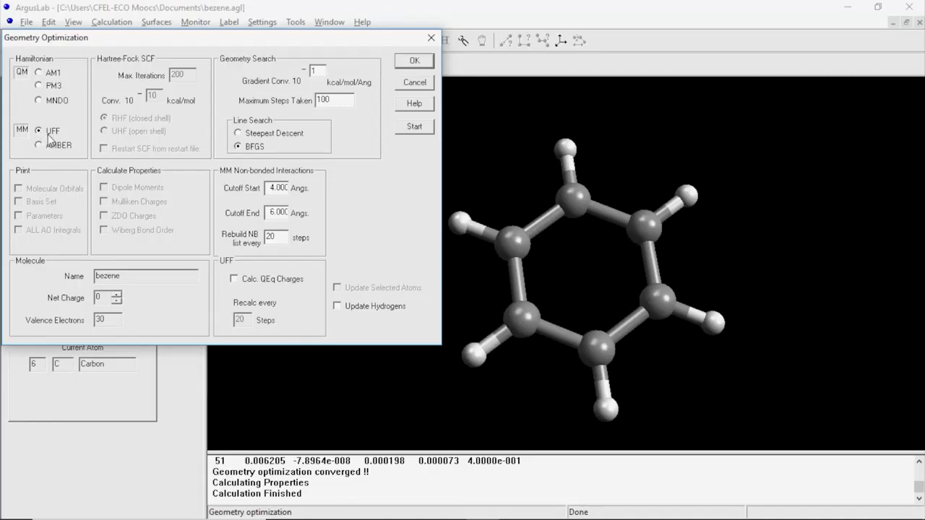
click(38, 86)
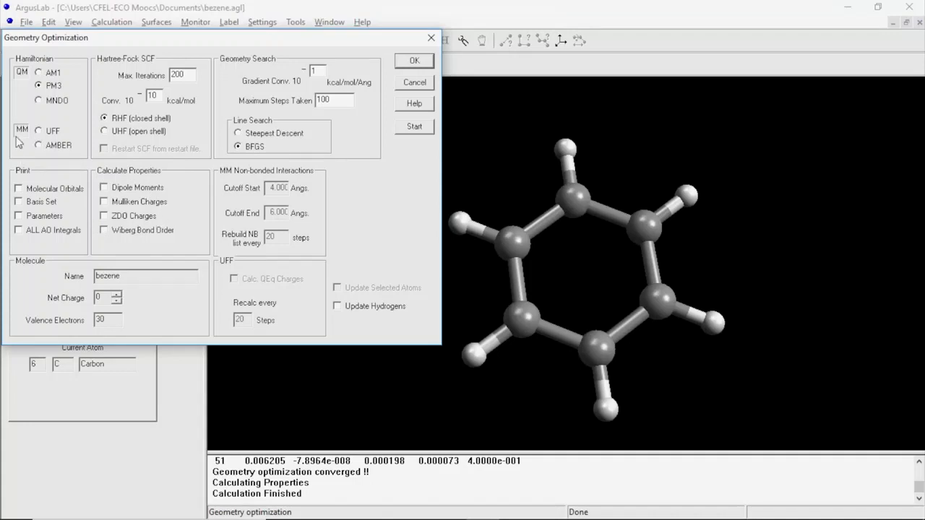
click(39, 131)
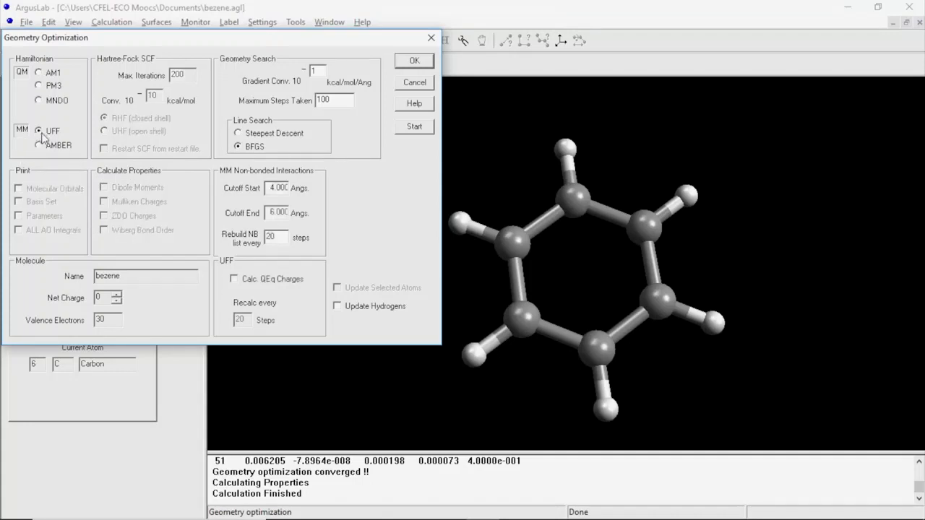
click(40, 73)
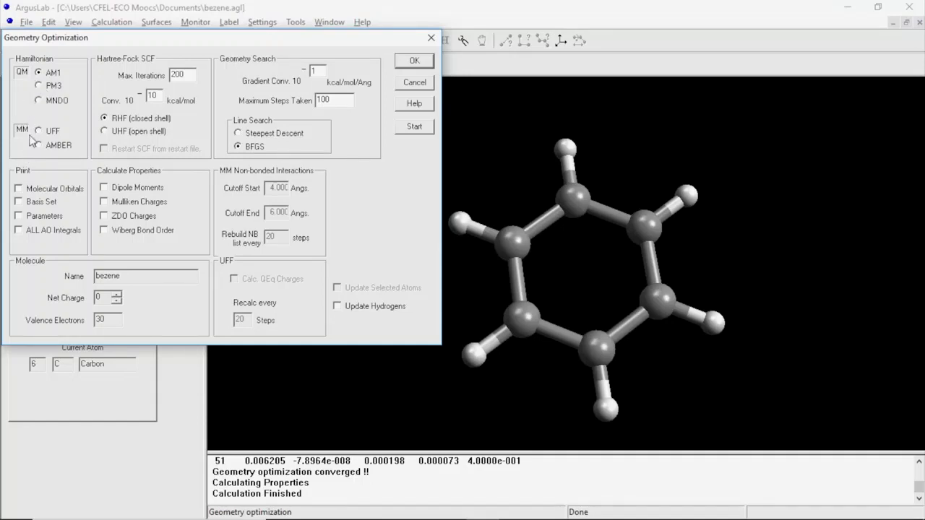
click(41, 86)
click(416, 64)
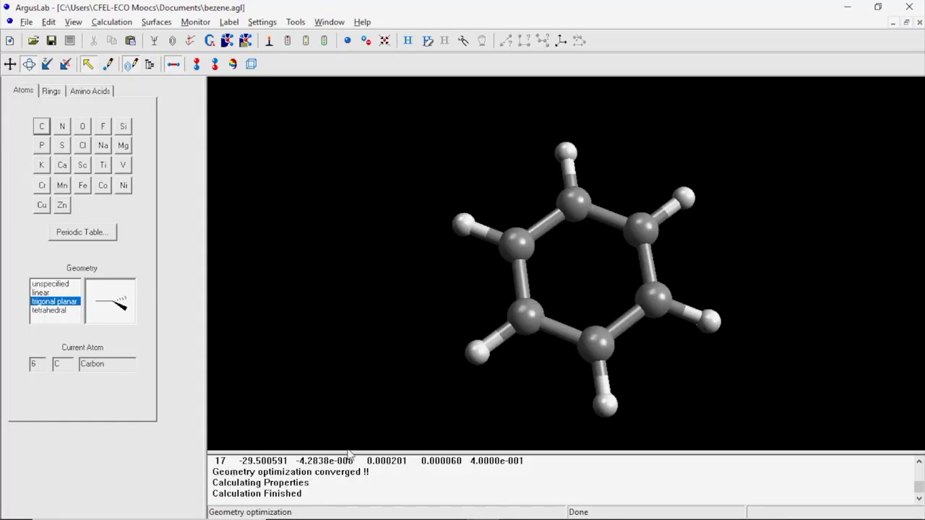
Examine the optimization energies in the calculation output and the bond information of the C1–C6 and C2–C3 bonds
drag(368, 452, 404, 266)
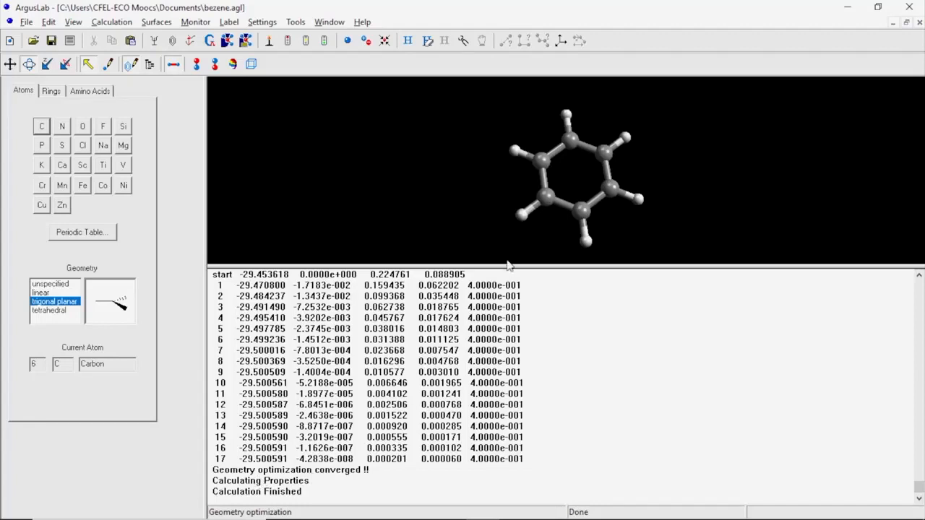
drag(504, 265, 599, 409)
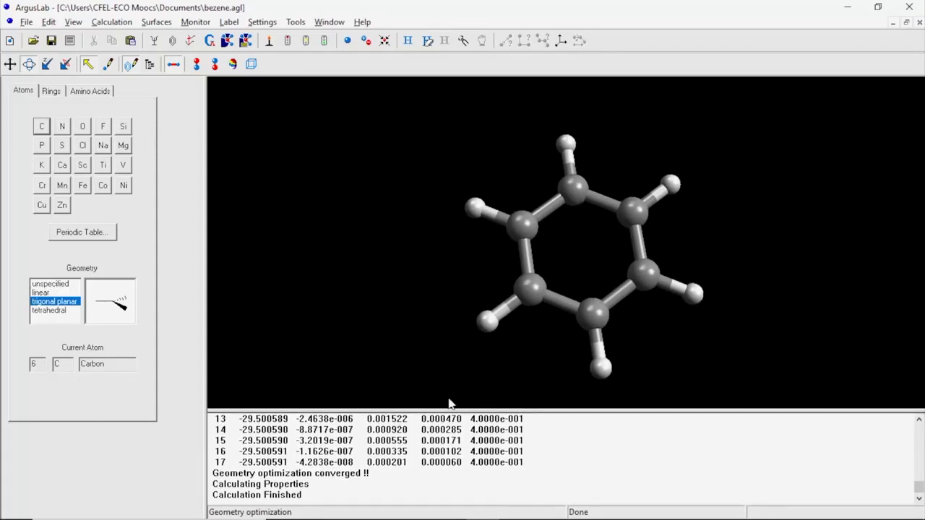
double_click(599, 202)
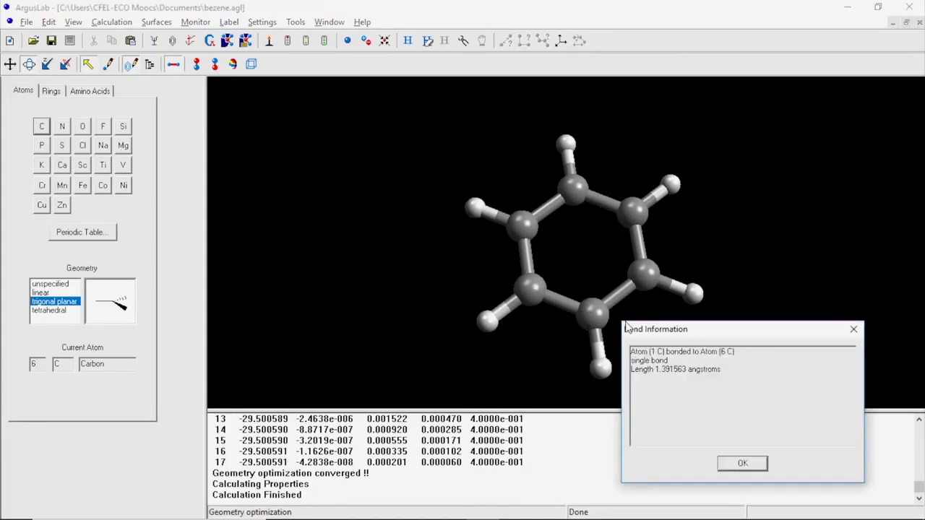
click(746, 467)
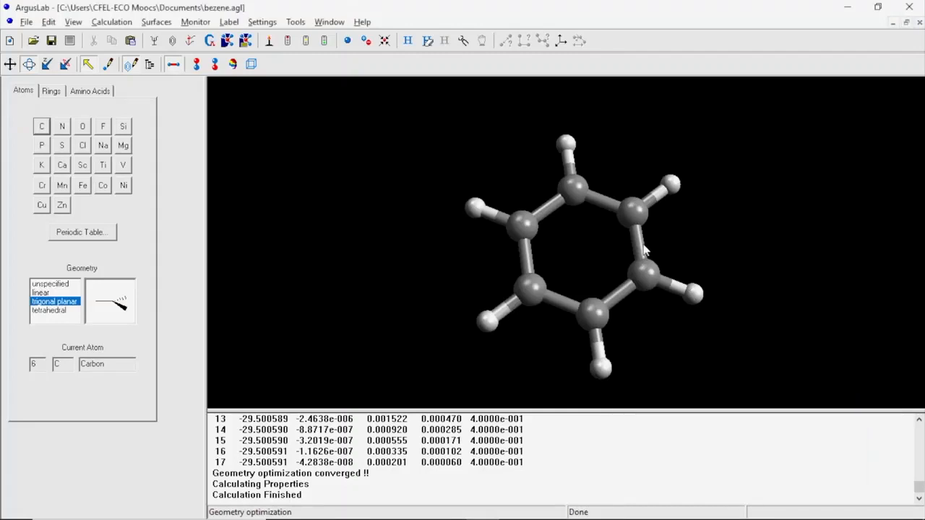
double_click(641, 244)
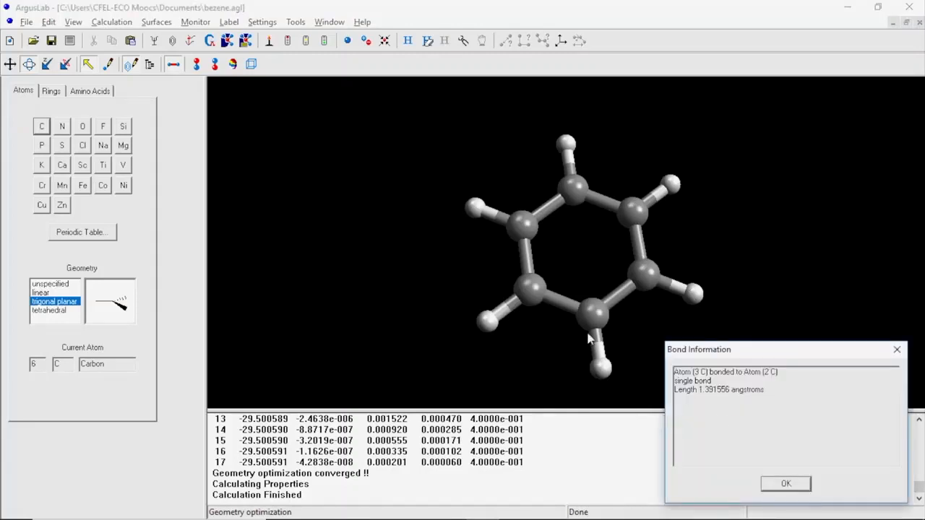
click(799, 487)
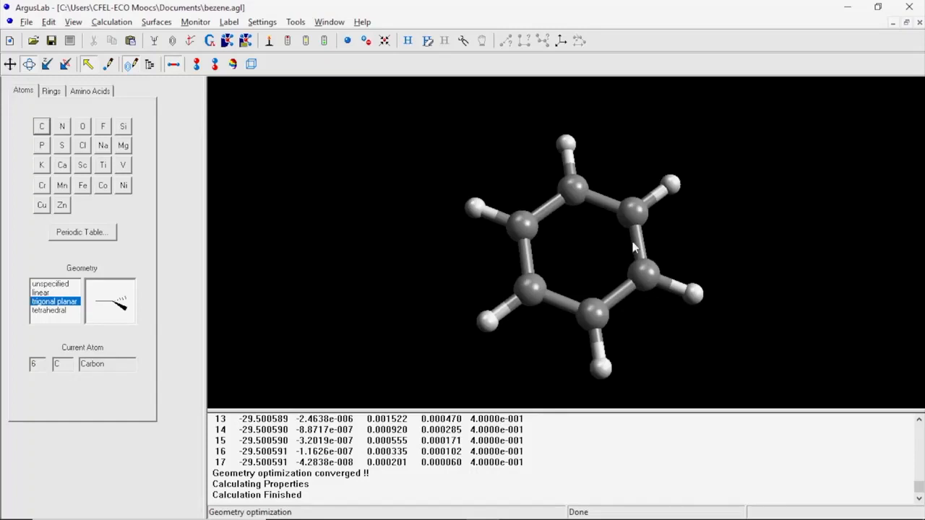
Convert all six carbon-carbon bonds of the ring to aromatic bonds
click(571, 273)
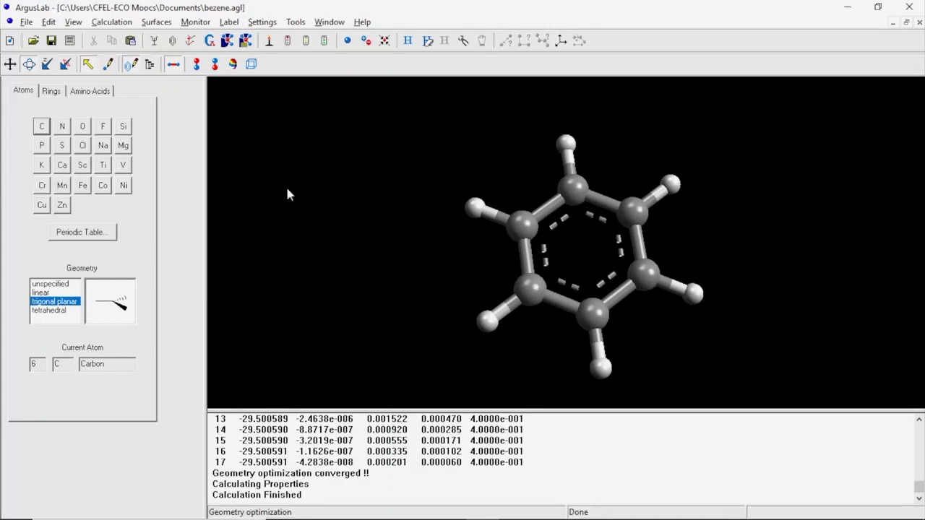
Start another geometry optimization for the ring with aromatic bonds
click(110, 22)
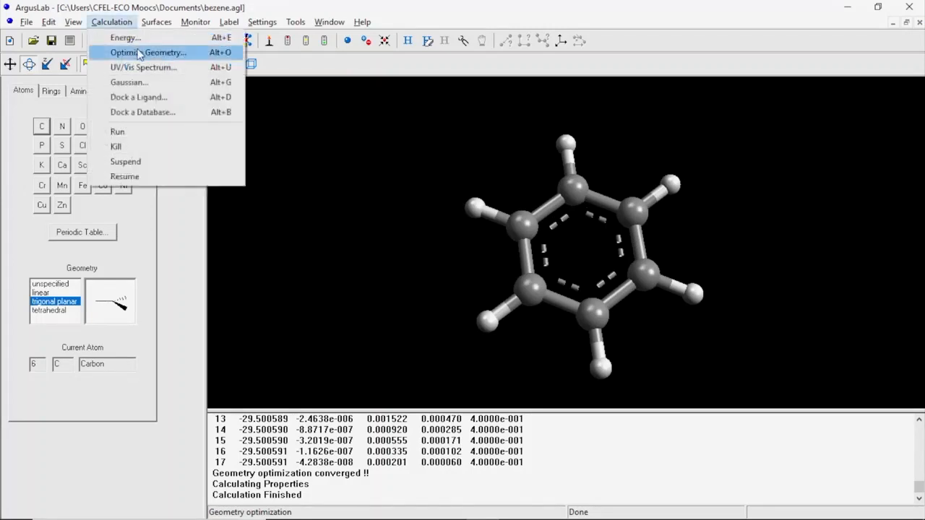